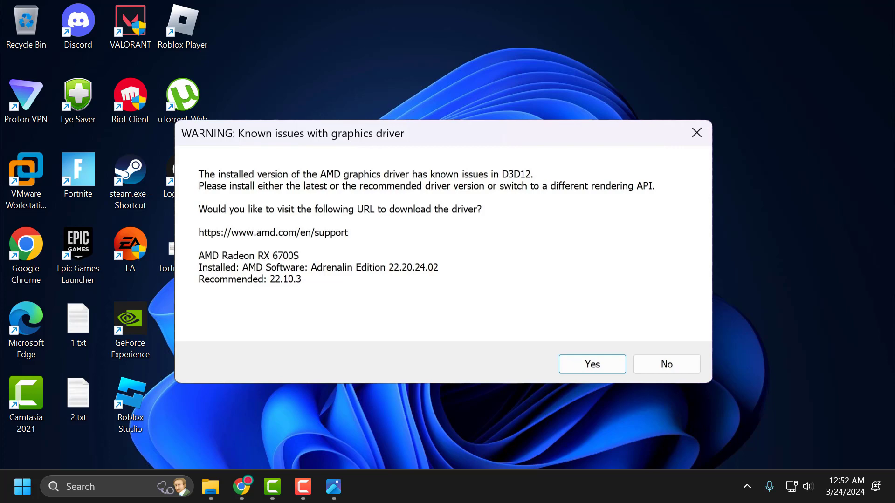
- Dismiss the AMD 'Known issues with graphics driver' D3D12 warning with Enter
key("Return")
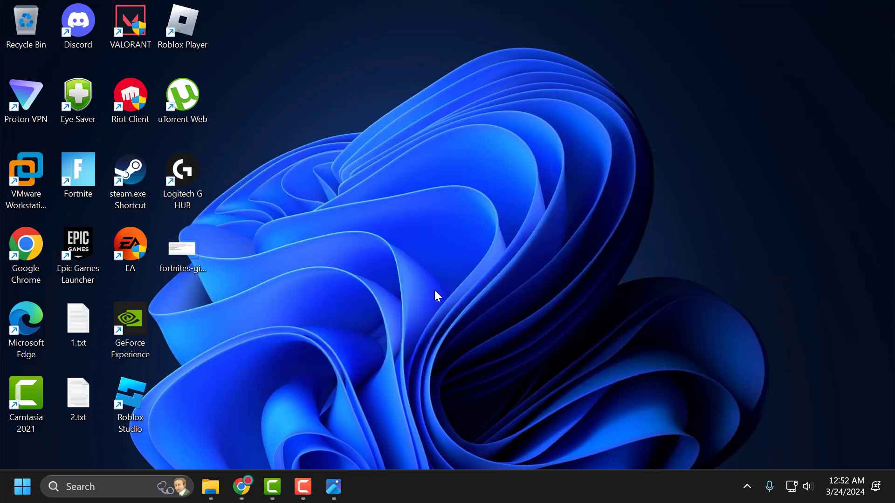
right_click(19, 492)
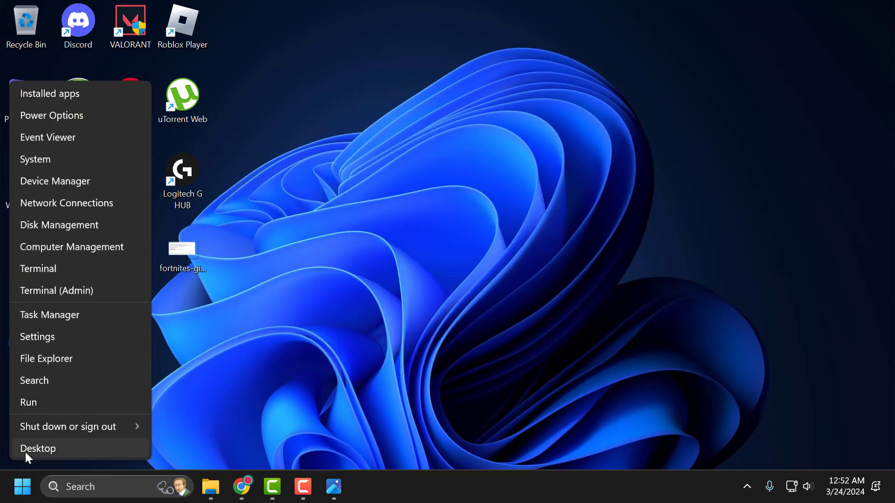
left_click(37, 409)
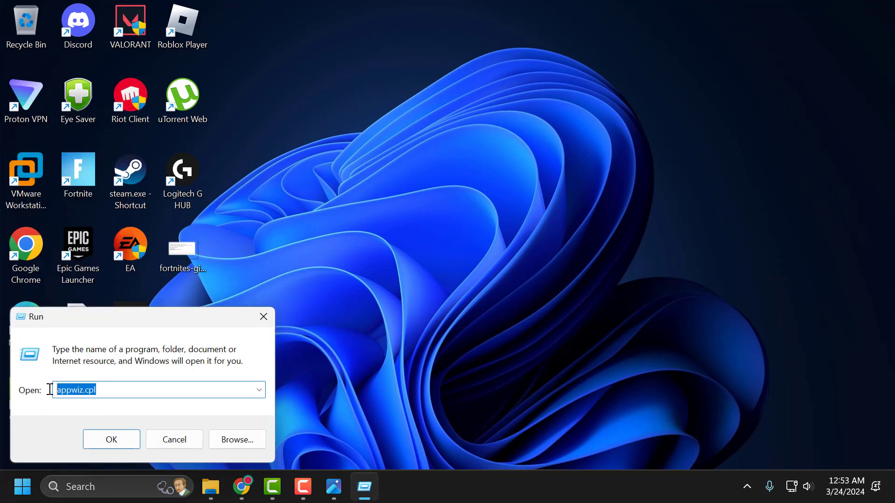
type("syst")
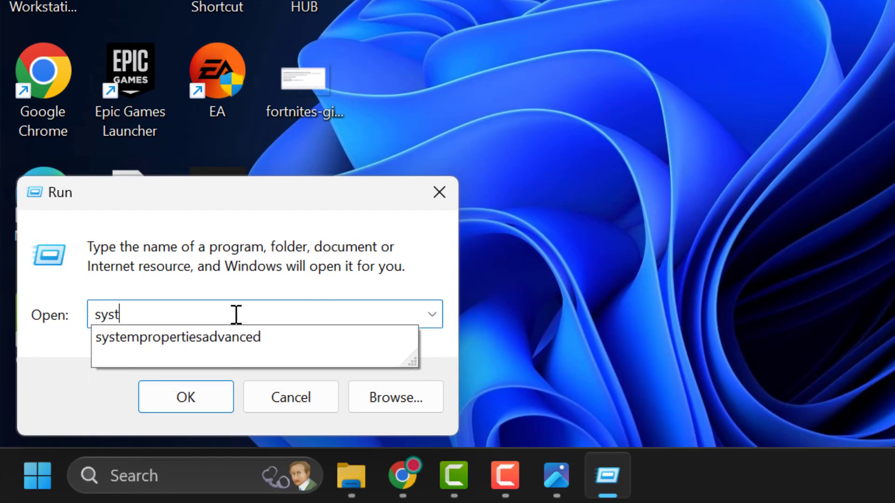
key("Down")
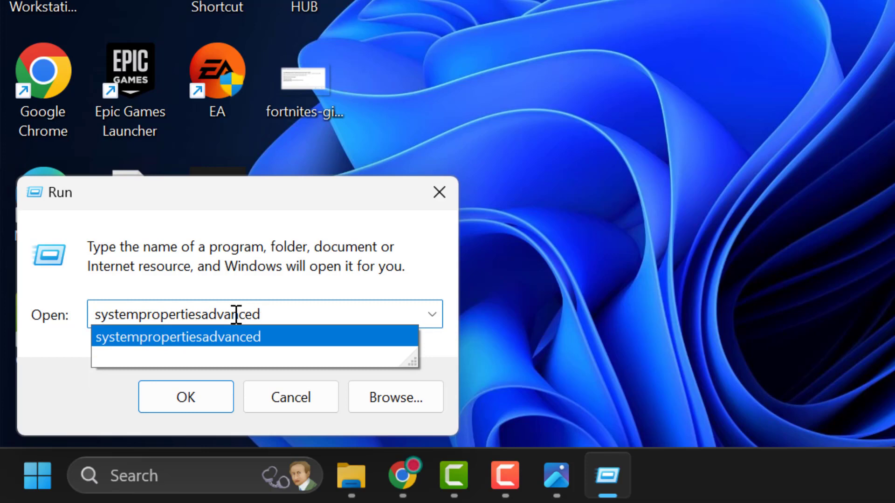
left_click(191, 405)
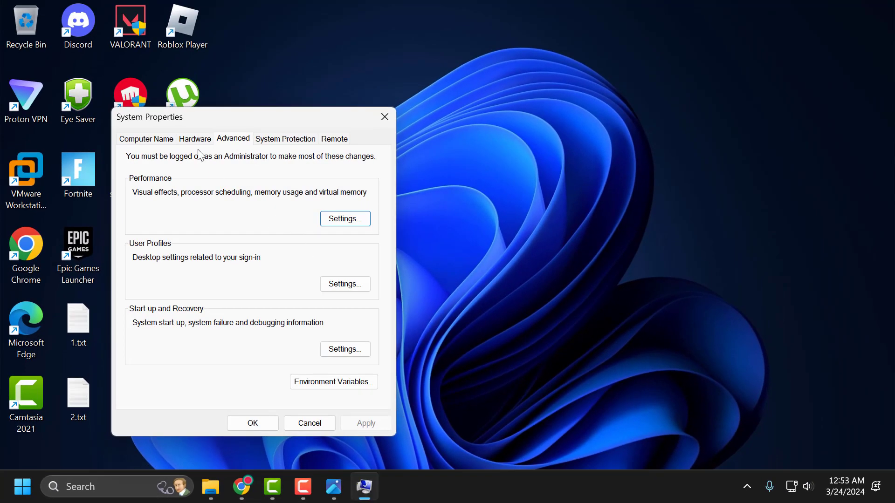
left_click(196, 140)
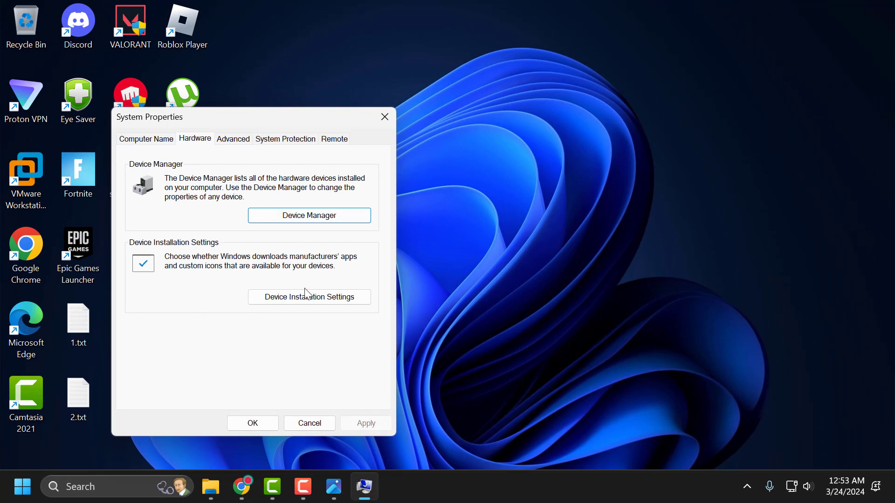
left_click(328, 301)
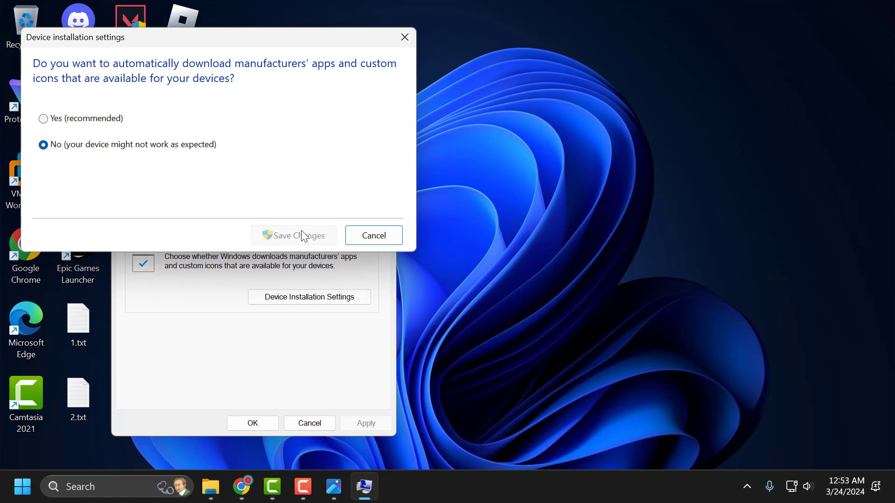
left_click(352, 240)
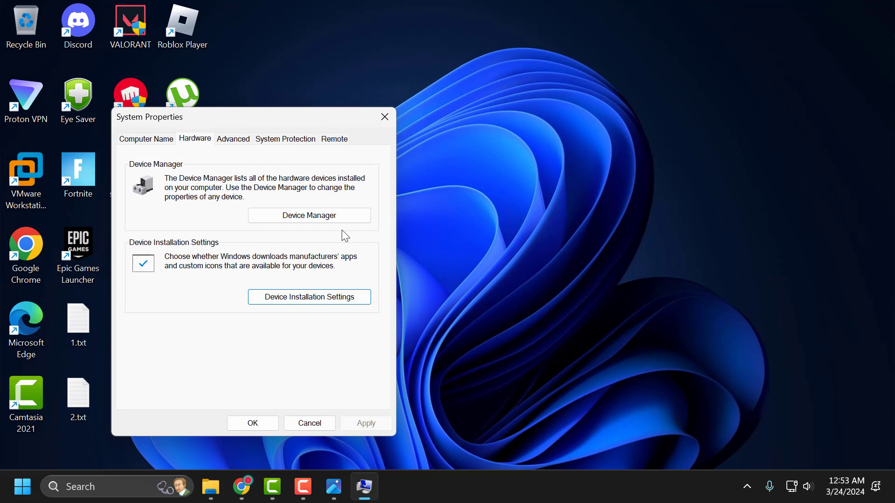
left_click(261, 425)
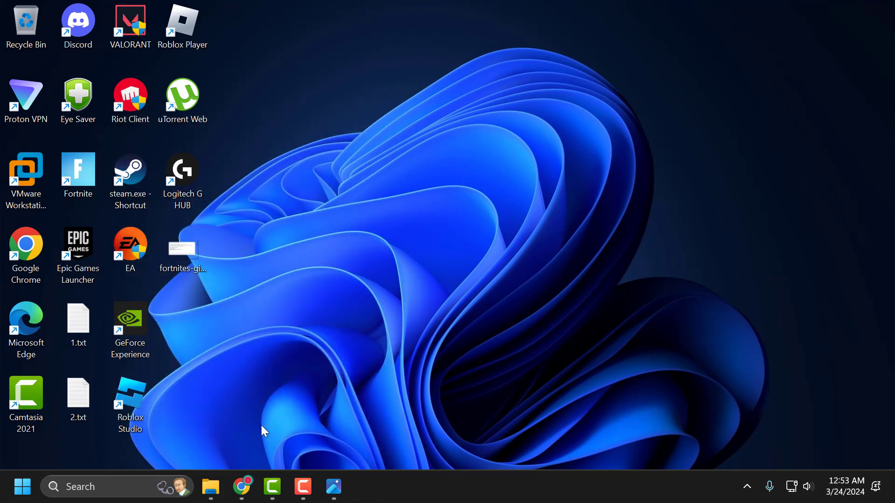
- Open Device Manager and select the NVIDIA GeForce GT 710 under Display adaptors
right_click(35, 497)
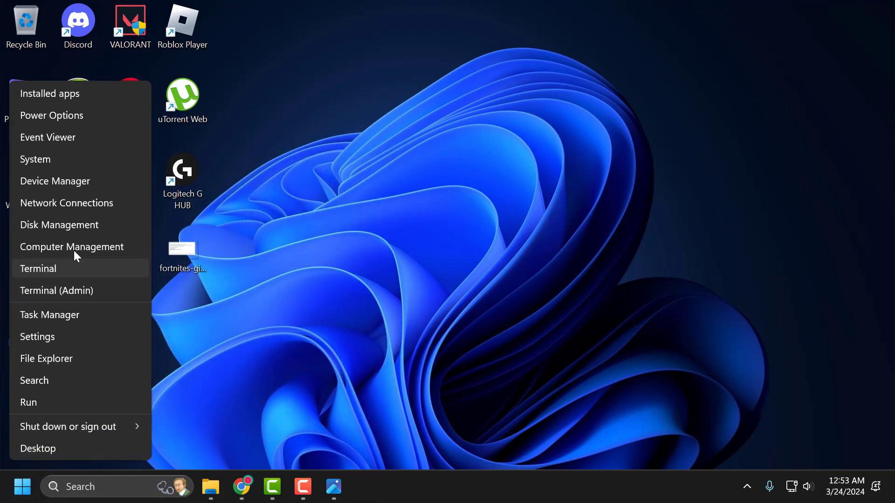
left_click(79, 182)
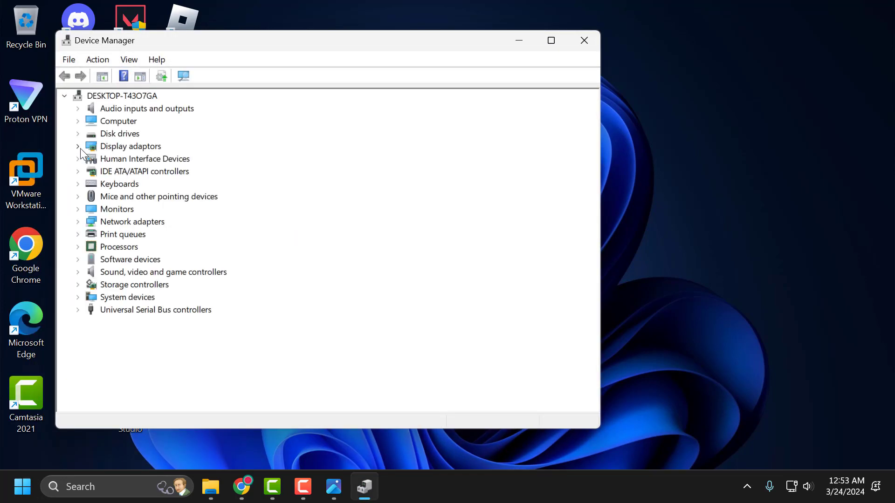
left_click(79, 147)
left_click(128, 161)
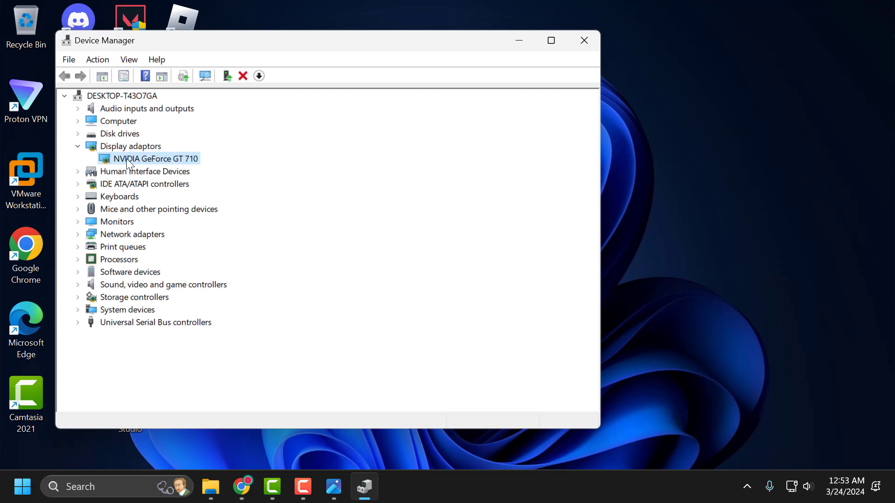
- Use Update driver, Browse my computer and Let me pick to list the GT 710's compatible drivers
right_click(127, 158)
left_click(164, 169)
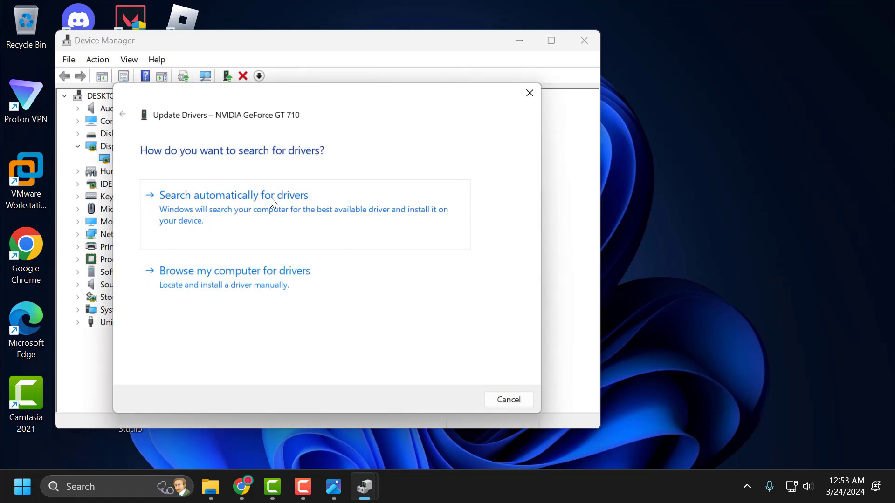
left_click(222, 280)
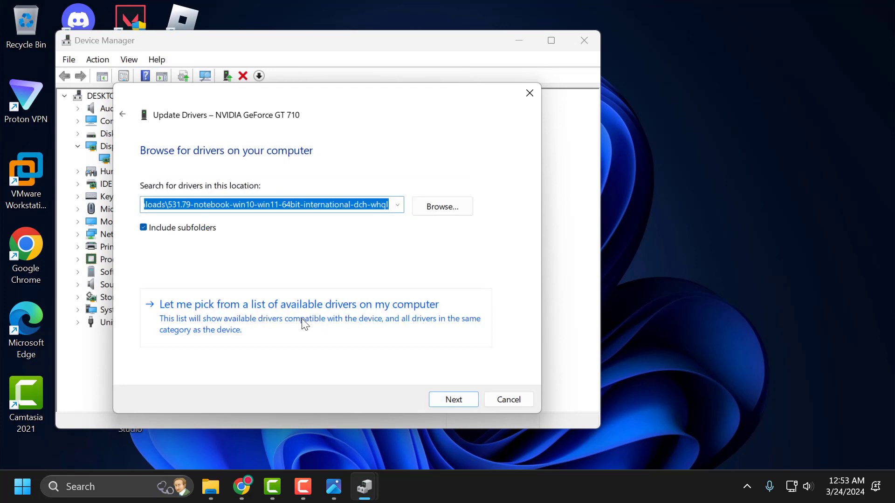
left_click(328, 323)
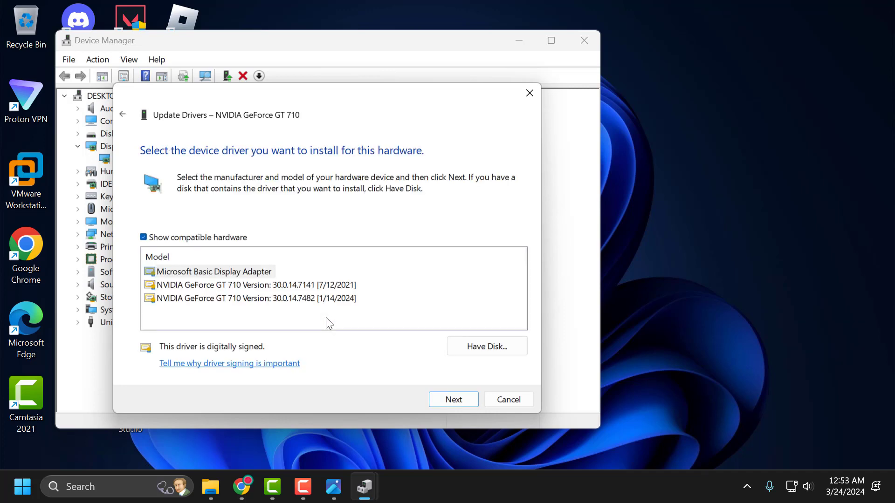
left_click(334, 487)
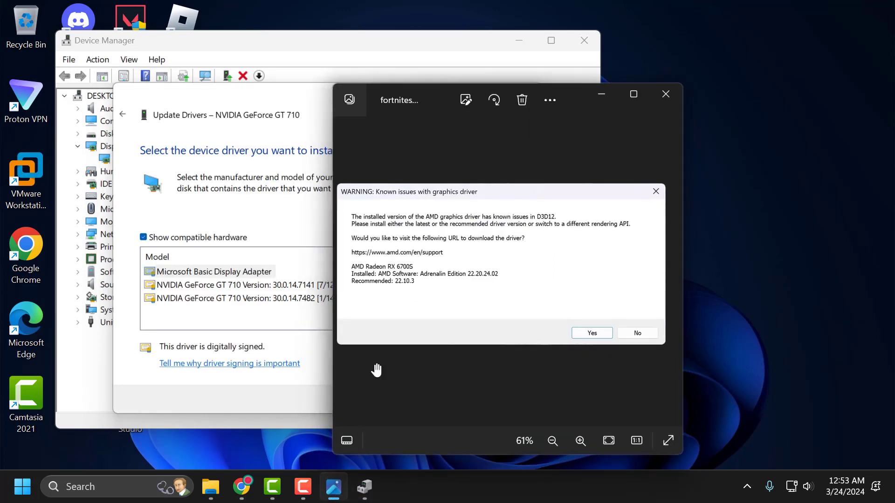
- Zoom into the warning screenshot to read recommended driver 22.10.3, then minimize Photos
scroll(378, 293, "up", 5)
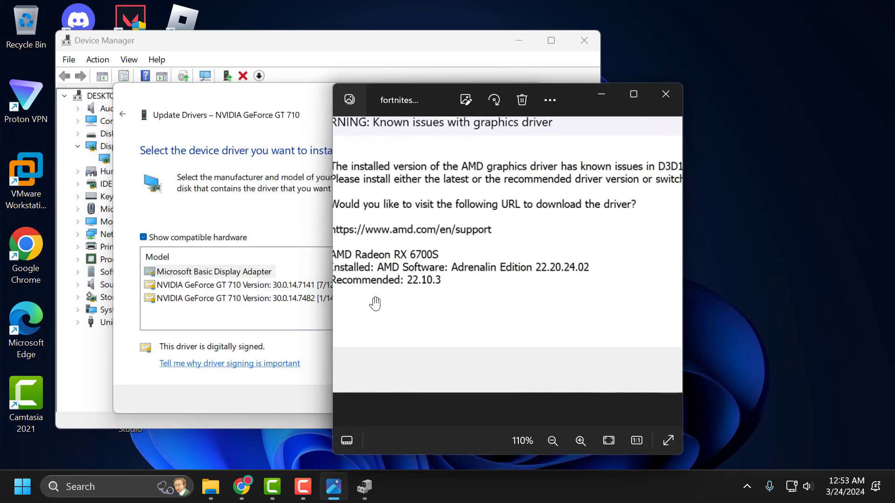
scroll(389, 289, "up", 1)
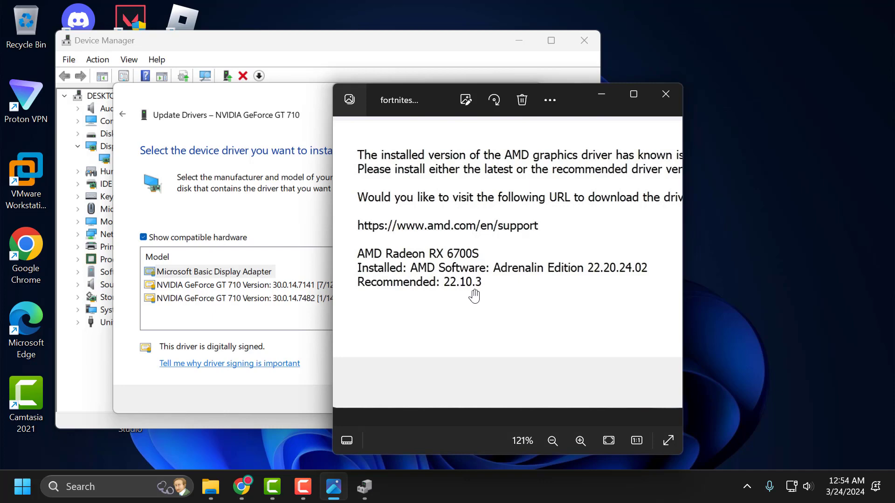
left_click(602, 95)
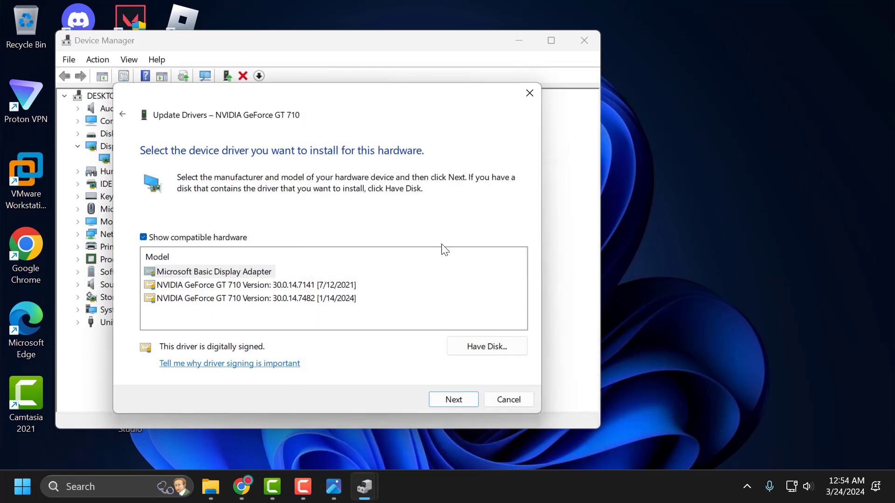
- Review the GT 710 driver versions (7/12/2021, 1/14/2024), then cancel and close Device Manager
left_click(343, 289)
left_click(331, 302)
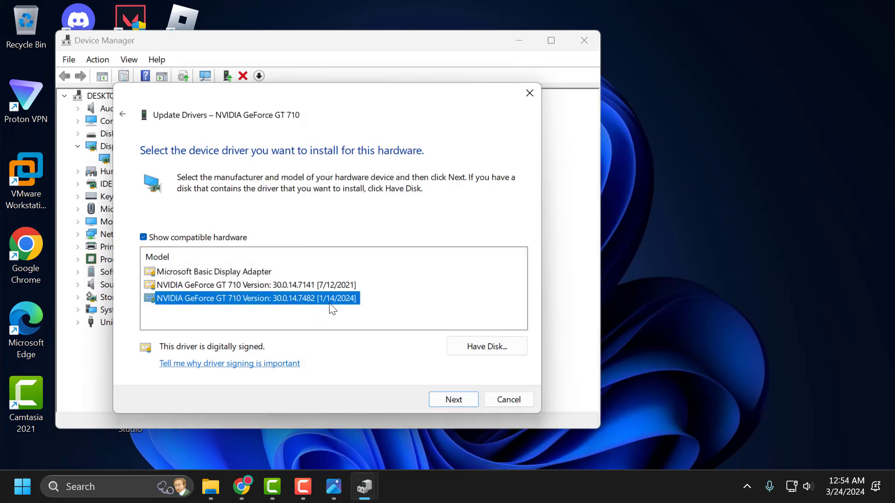
left_click(261, 286)
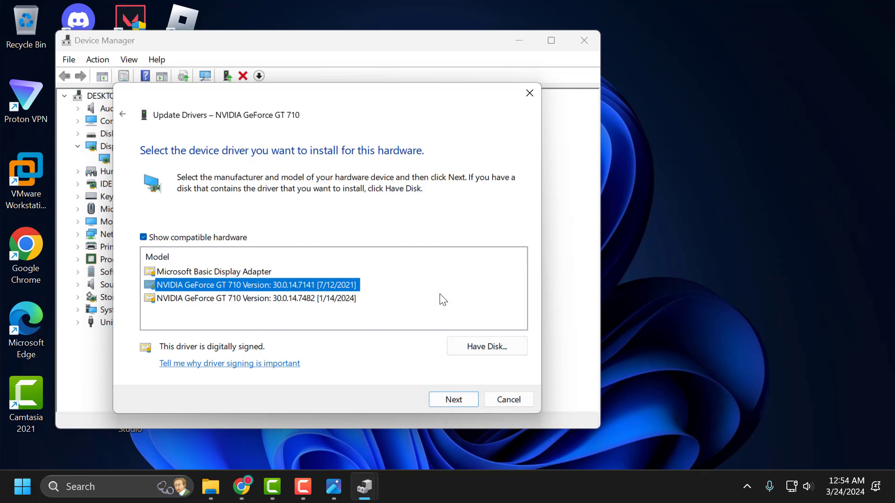
left_click(518, 400)
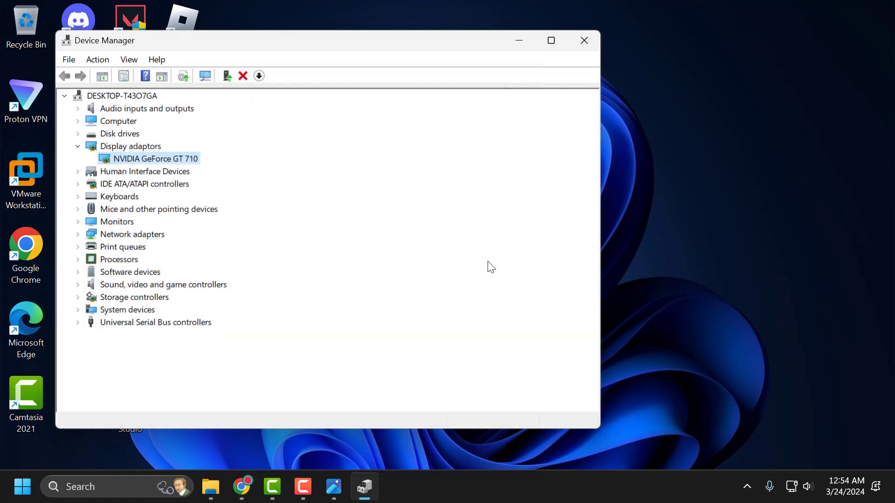
left_click(585, 46)
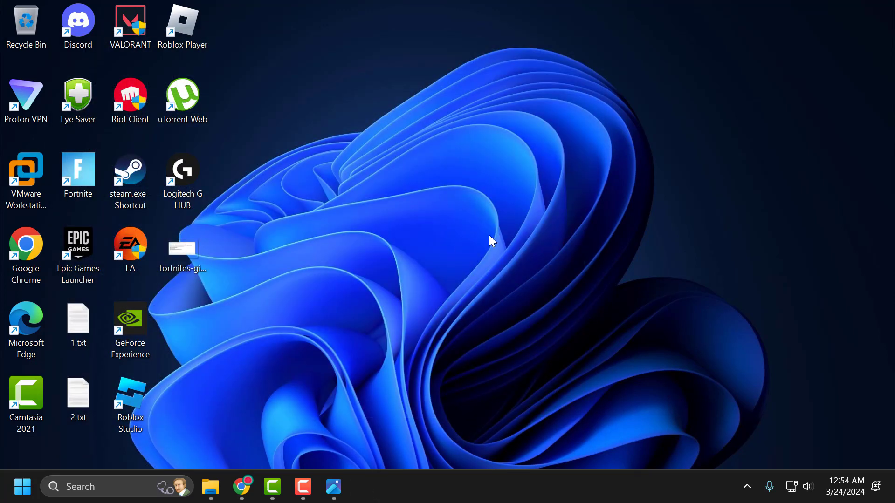
- On AMD's support site, choose RX 6000S Series > Radeon RX 6700S and open its driver page
left_click(250, 485)
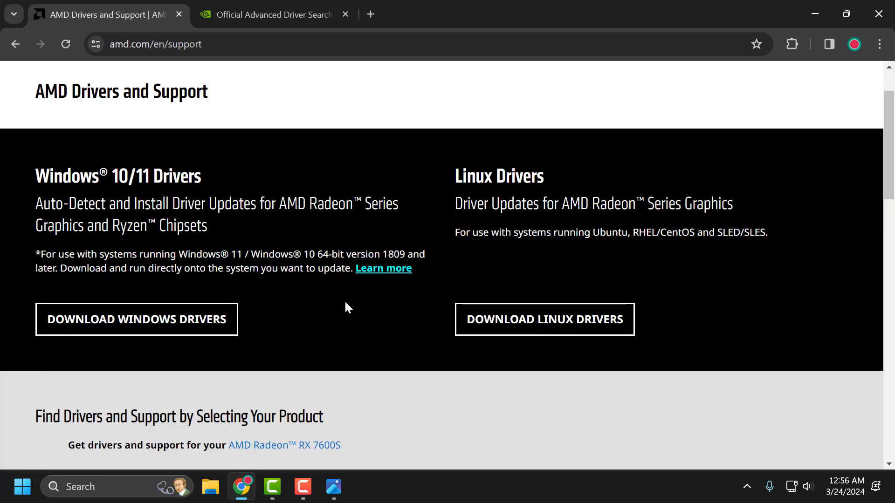
scroll(345, 307, "down", 7)
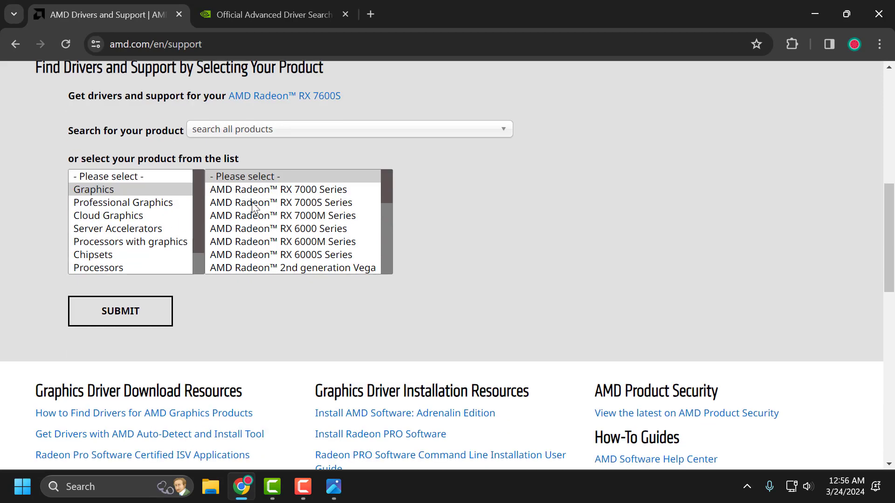
left_click(282, 255)
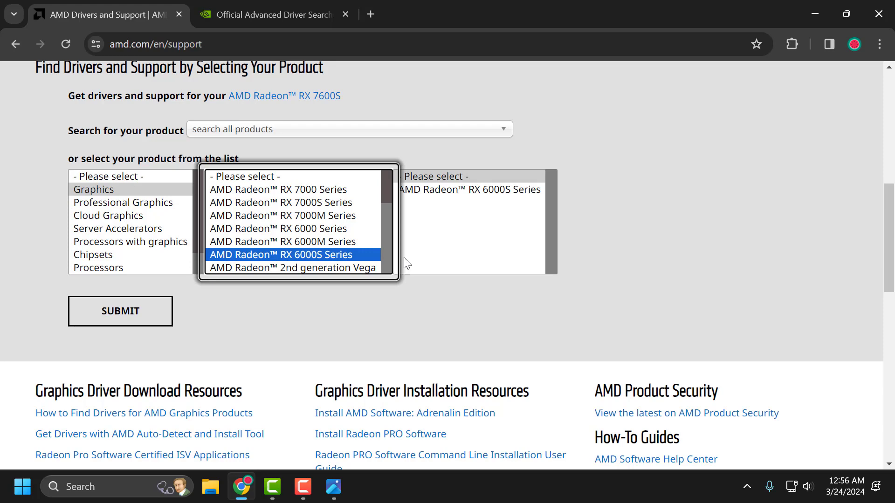
left_click(456, 190)
left_click(600, 204)
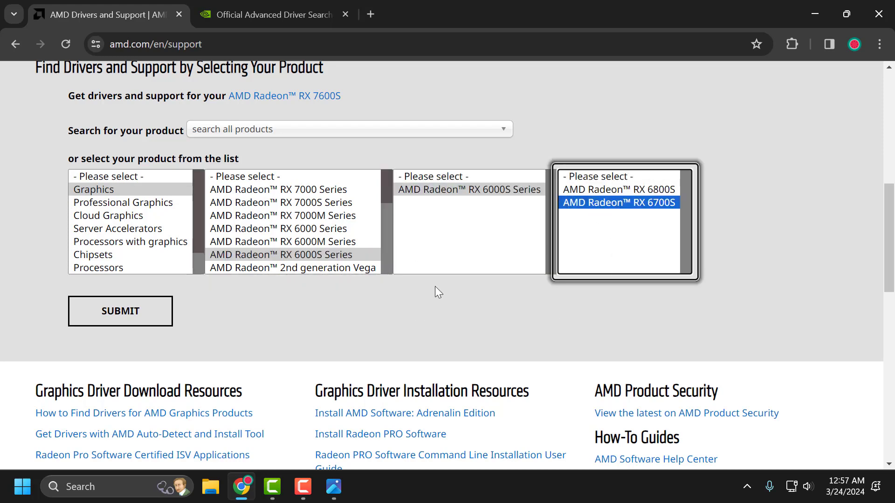
left_click(112, 324)
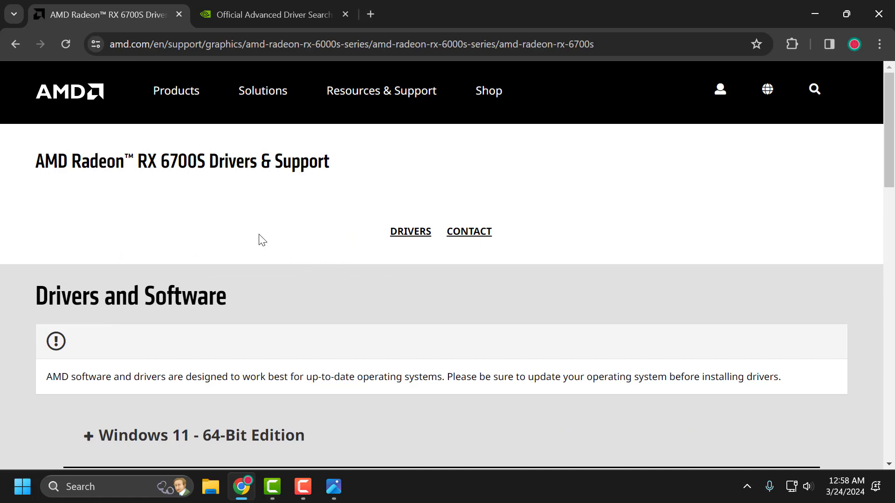
- Expand the Windows 11 - 64-Bit Edition drivers and highlight the Adrenalin 24.3.1 revision
scroll(289, 240, "down", 4)
left_click(89, 200)
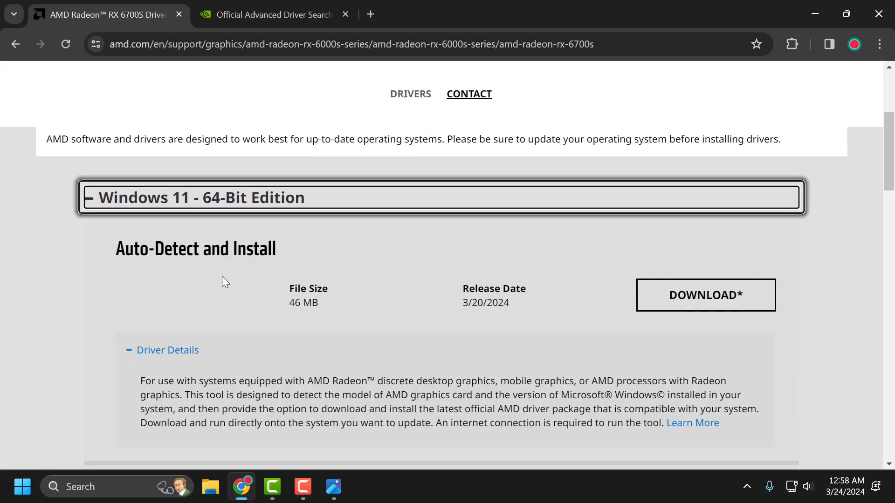
scroll(303, 248, "down", 4)
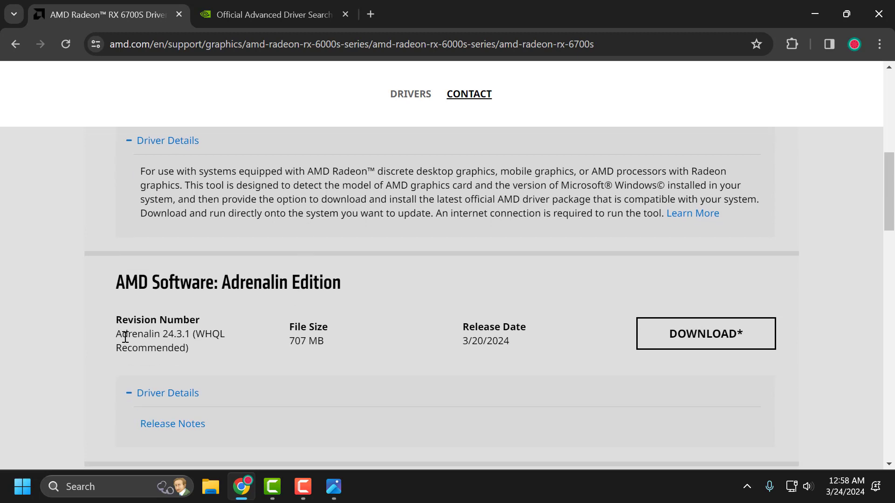
left_click_drag(117, 336, 228, 336)
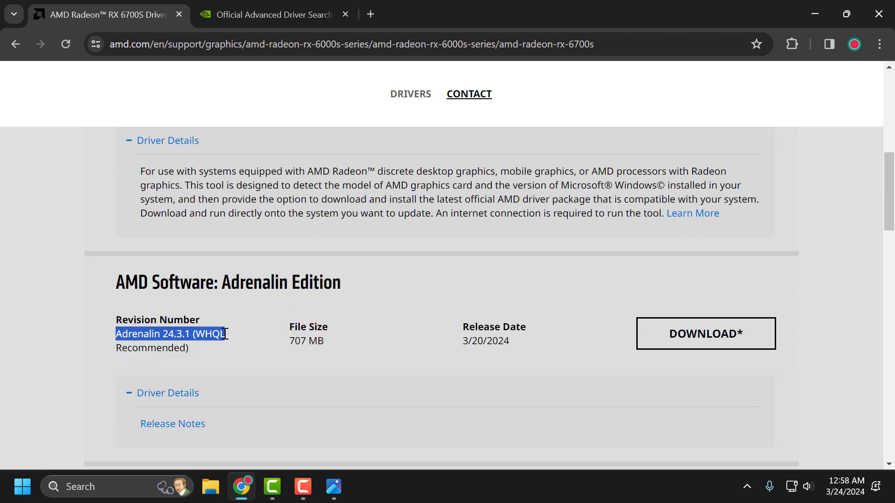
left_click(318, 341)
- Compare the warning screenshot against Adrenalin 24.3.1, then scroll down toward Previous Drivers
left_click(334, 487)
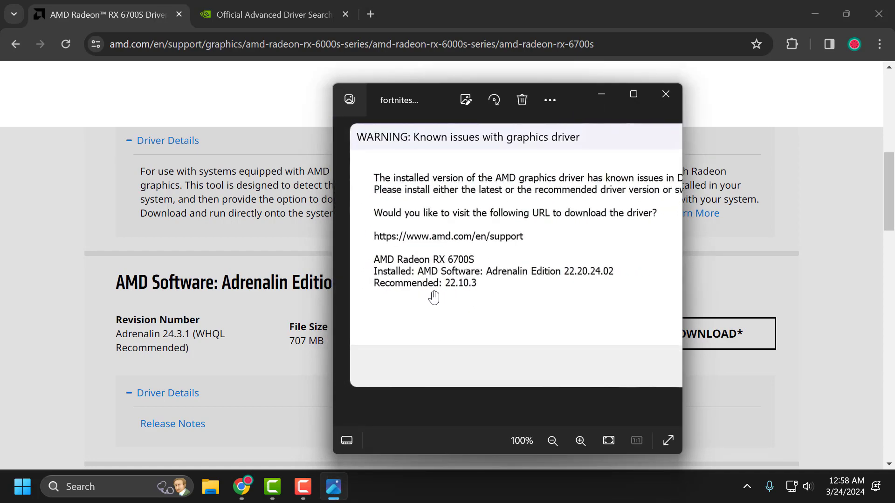
scroll(432, 297, "up", 1)
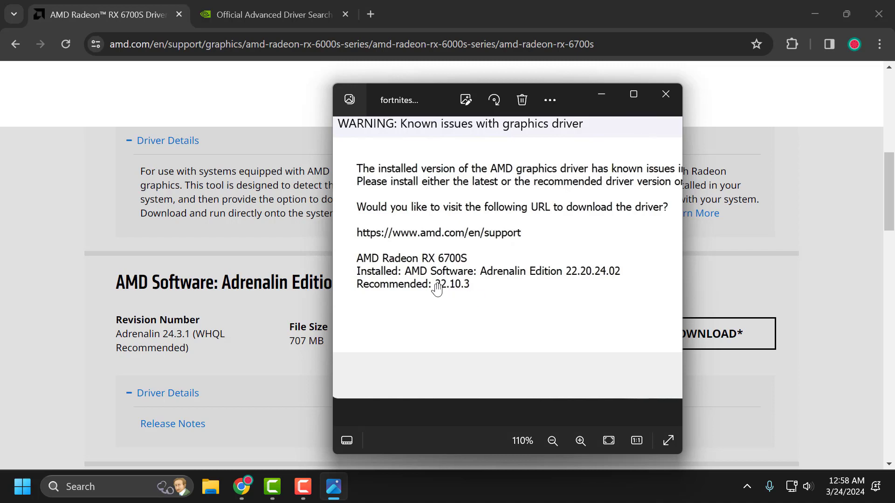
left_click(601, 94)
left_click_drag(115, 334, 220, 341)
left_click(222, 341)
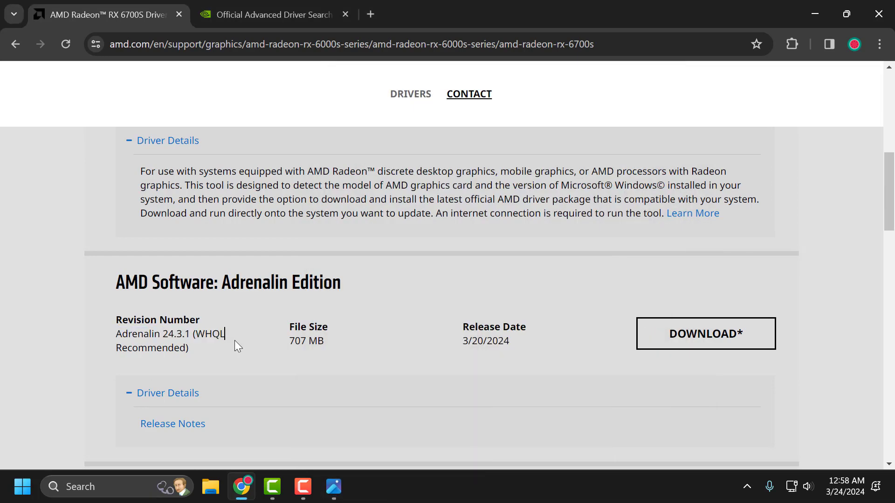
left_click_drag(145, 336, 236, 334)
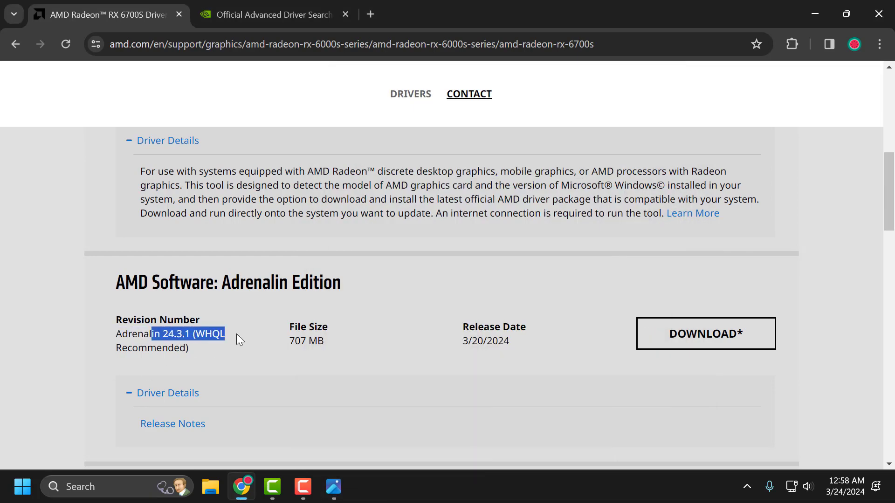
left_click(237, 334)
scroll(231, 275, "down", 1)
scroll(230, 275, "down", 10)
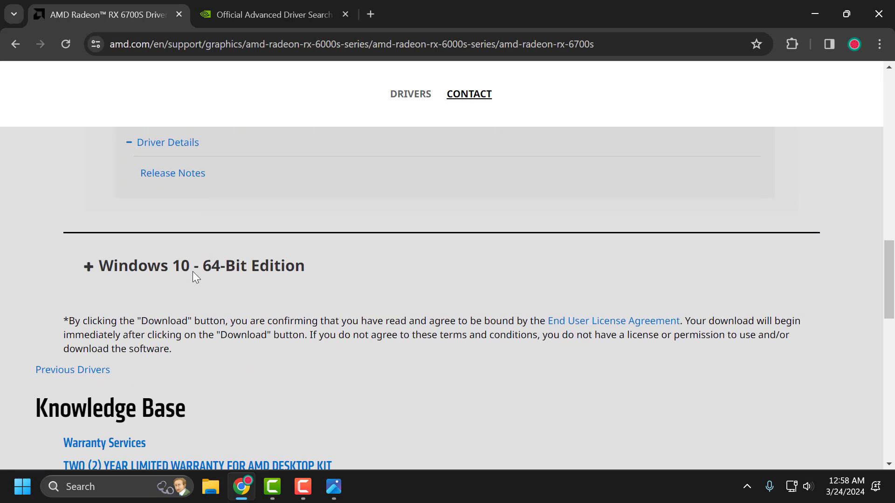
- Open Previous Drivers and expand the Windows 11 64-Bit list to find Adrenalin 24.1.1
left_click(107, 278)
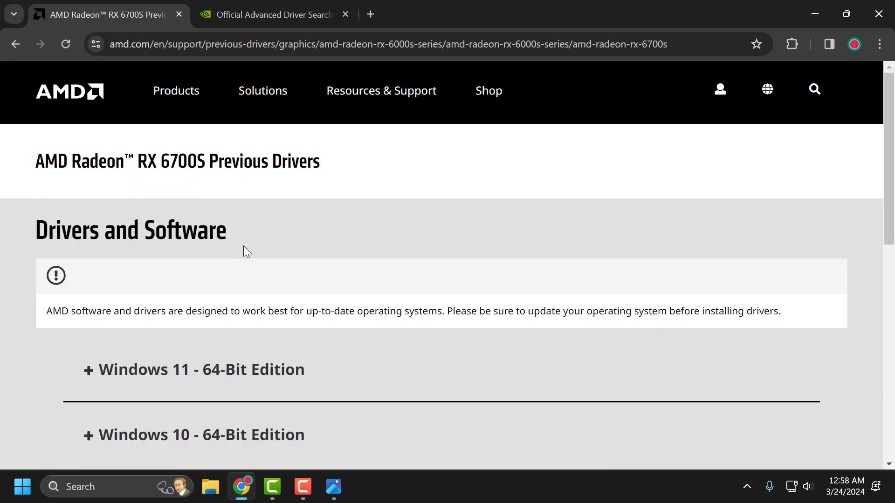
scroll(224, 253, "down", 5)
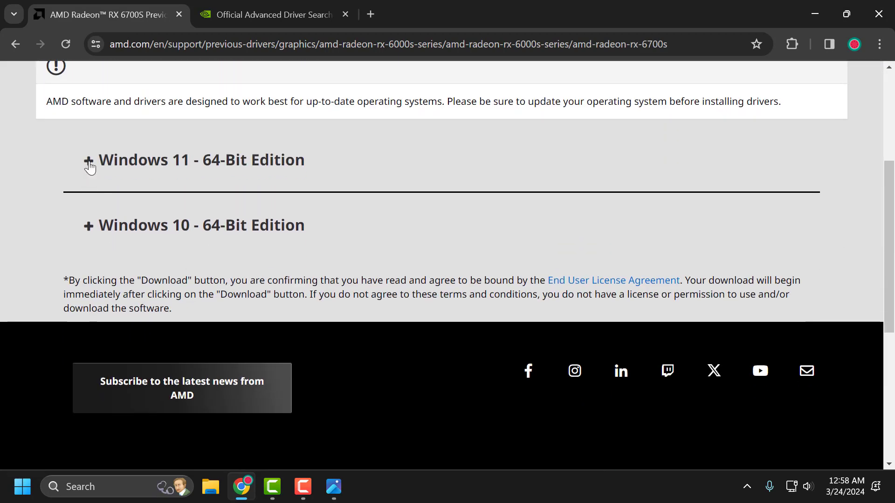
left_click(88, 164)
scroll(82, 208, "down", 4)
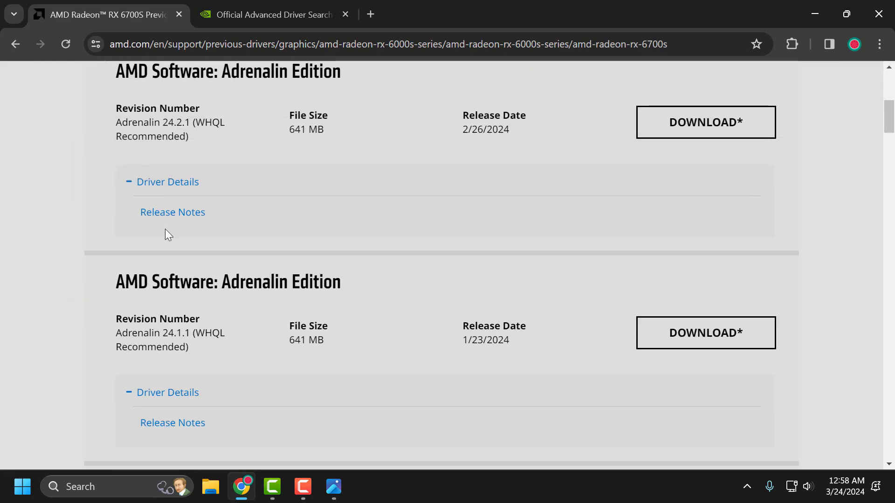
scroll(167, 232, "up", 1)
scroll(268, 264, "down", 3)
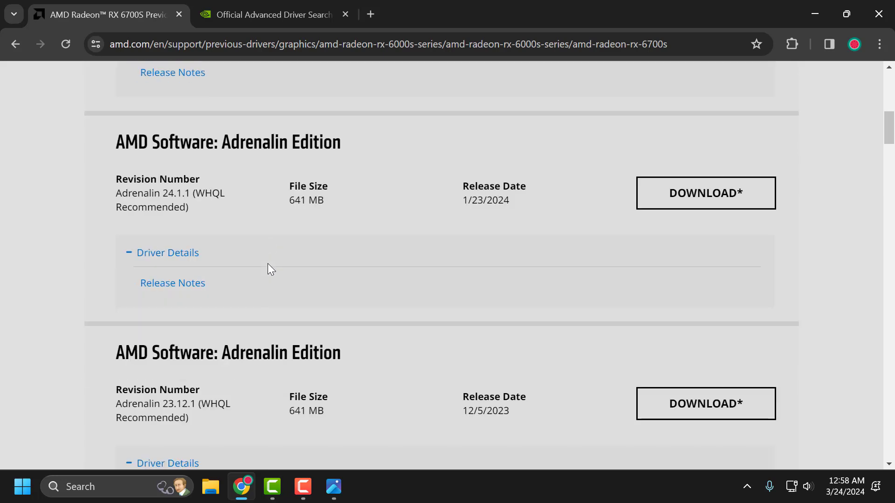
scroll(268, 269, "down", 6)
scroll(282, 285, "down", 4)
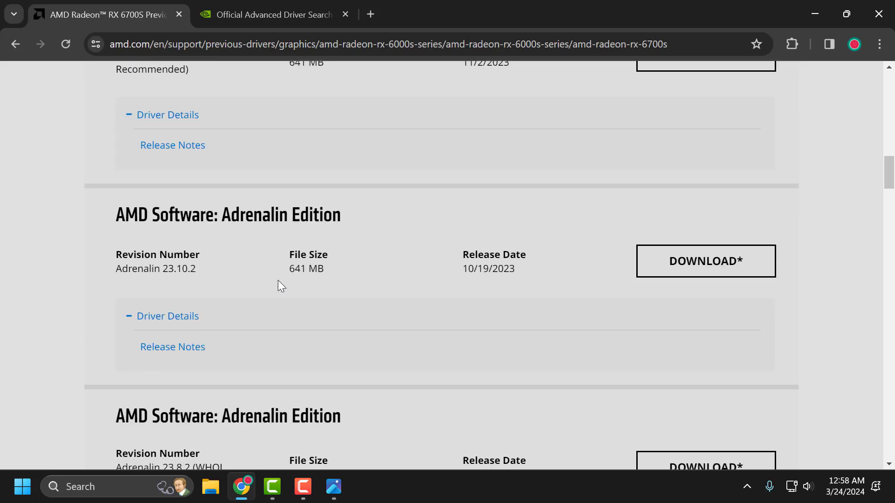
scroll(278, 281, "down", 5)
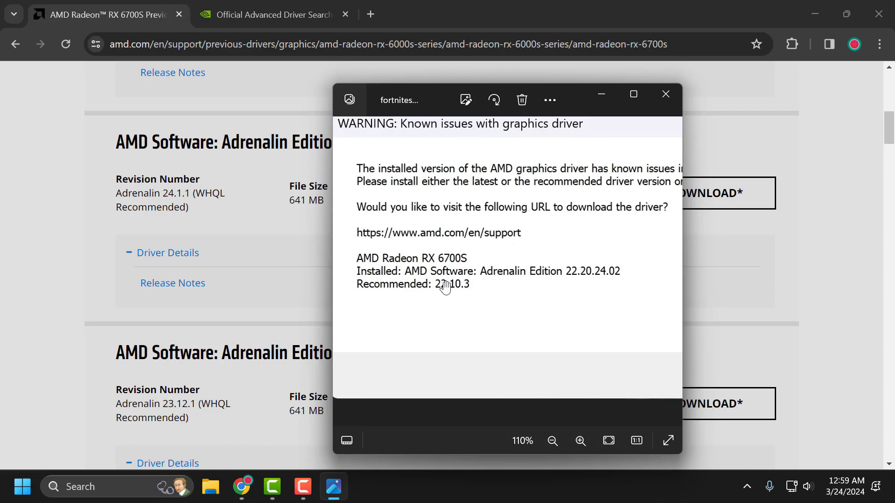
- Download the Adrenalin 24.1.1 driver and confirm it in Chrome's downloads panel
left_click(601, 95)
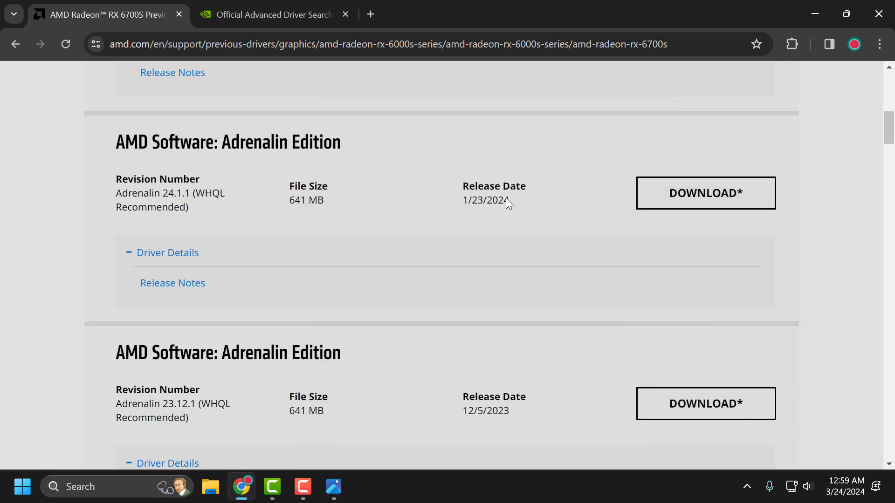
left_click(720, 200)
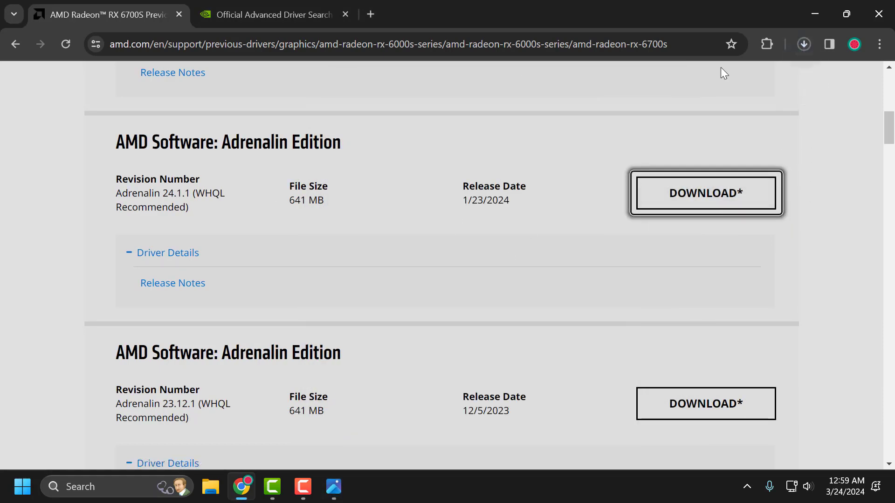
left_click(804, 45)
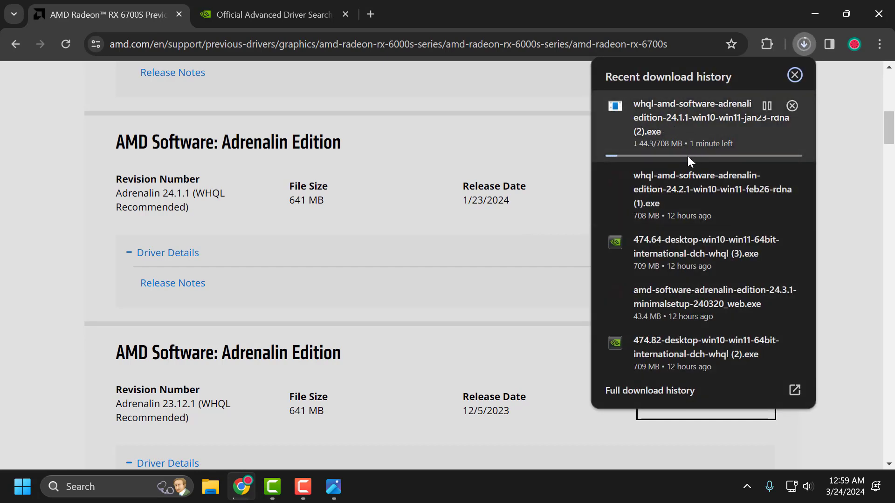
left_click(802, 45)
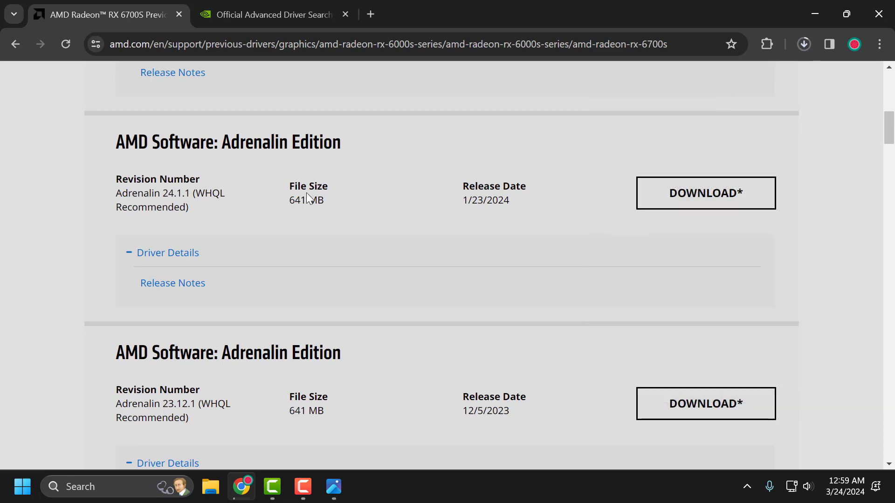
left_click(265, 9)
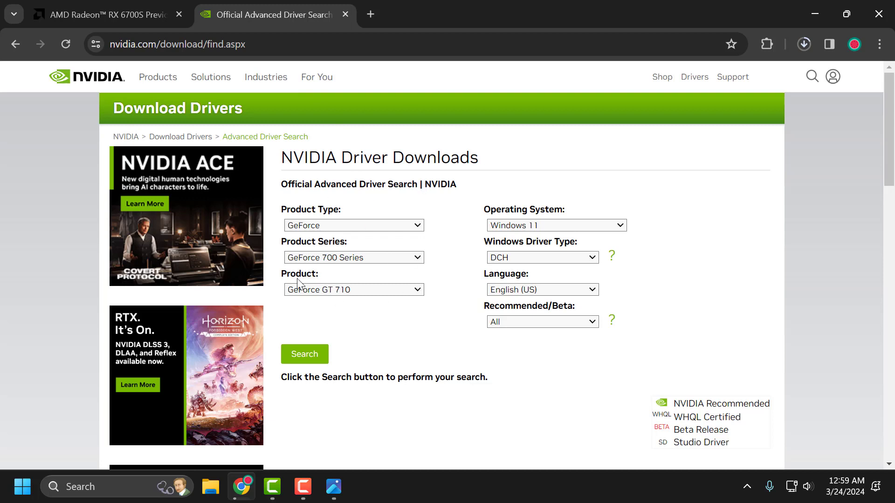
- Search NVIDIA drivers for GeForce, GeForce 700 Series, GeForce GT 710 on Windows 11
left_click(343, 230)
left_click(339, 218)
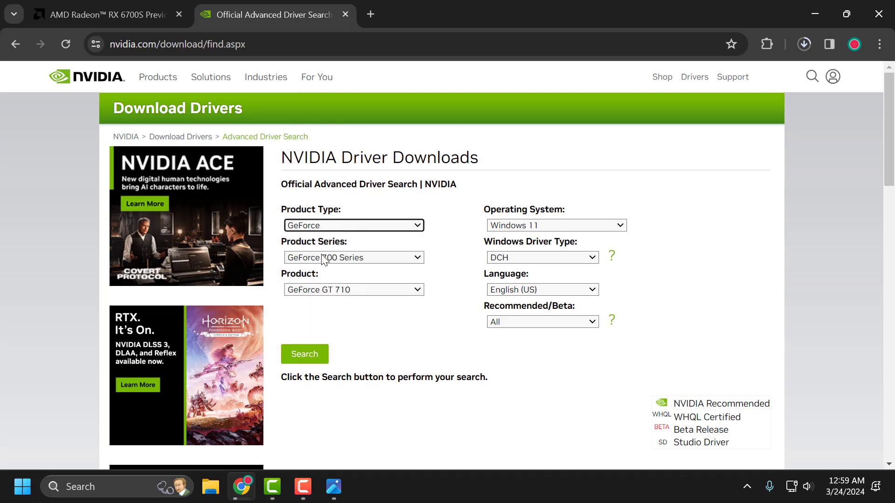
left_click(394, 261)
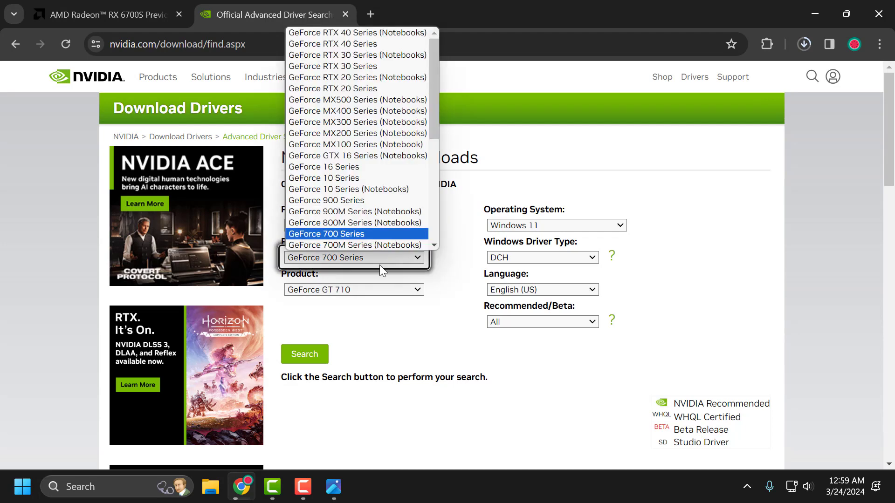
left_click(359, 234)
left_click(364, 290)
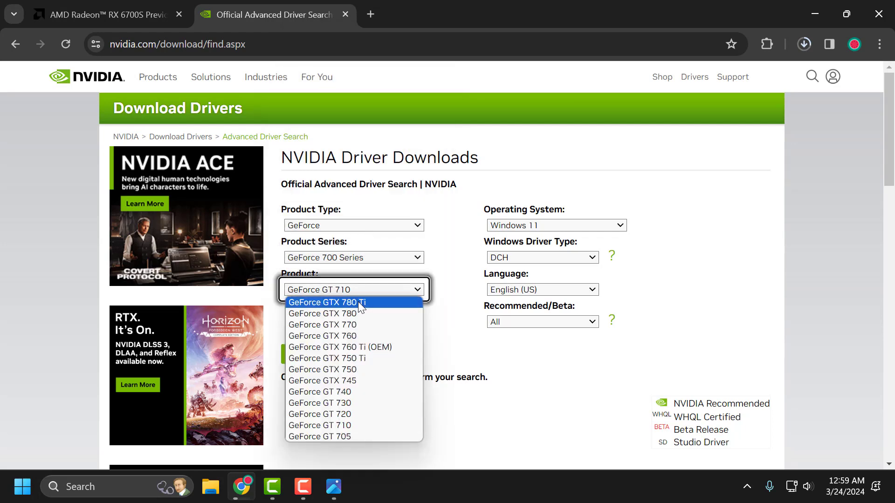
left_click(344, 424)
left_click(527, 226)
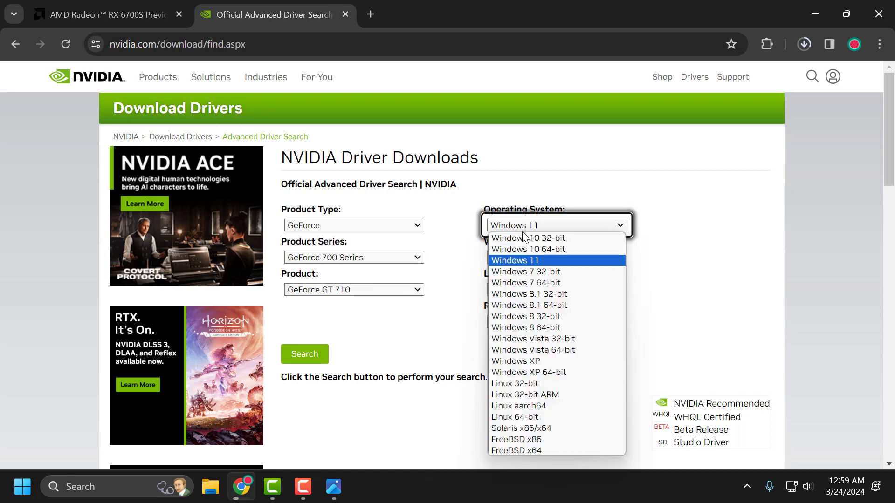
left_click(522, 258)
left_click(320, 362)
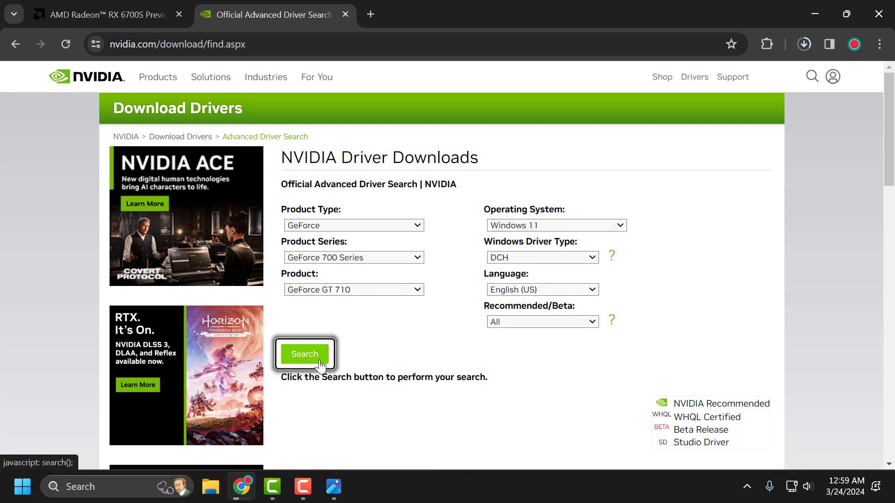
- Scroll the results and bring up the warning screenshot to compare driver versions
scroll(310, 355, "down", 3)
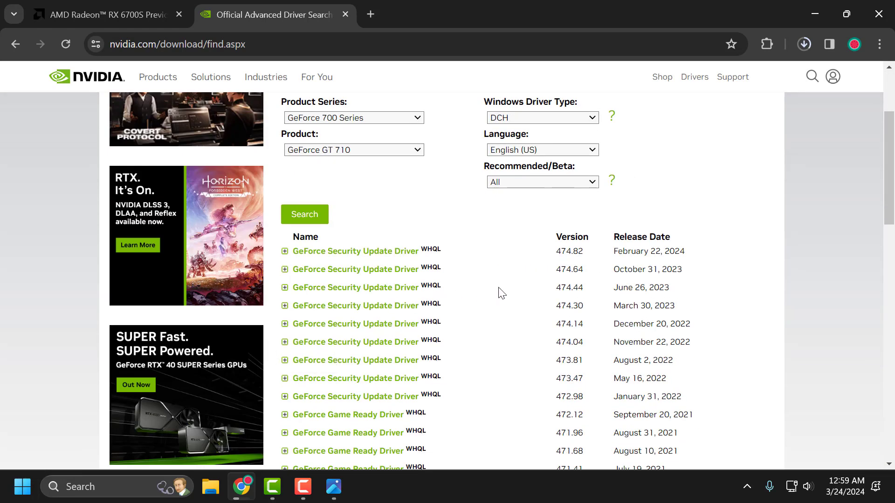
left_click(334, 487)
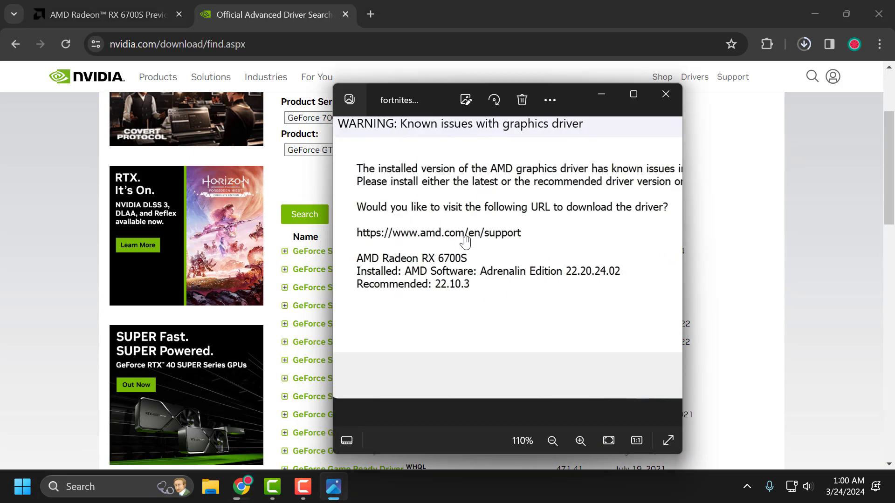
scroll(465, 277, "down", 1)
scroll(465, 277, "up", 1)
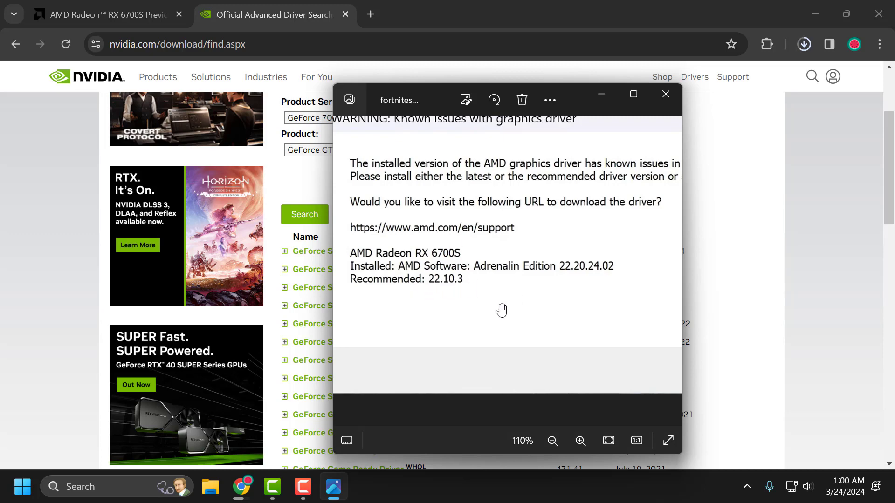
- Back in the NVIDIA results, pick out version 474.44 instead of 474.64
key("alt+Tab")
scroll(571, 233, "down", 1)
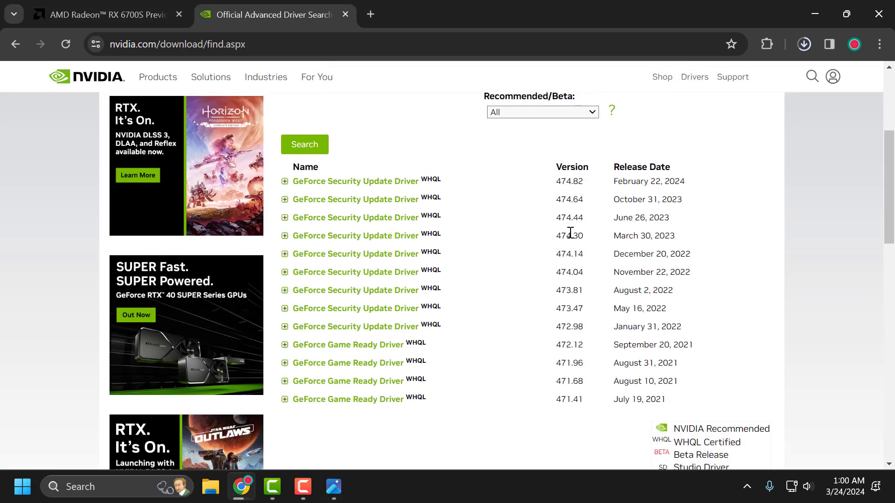
left_click_drag(554, 201, 595, 195)
left_click_drag(555, 218, 584, 218)
- Download the 474.44 GeForce Security Update Driver and check its progress in Chrome's downloads
left_click(376, 223)
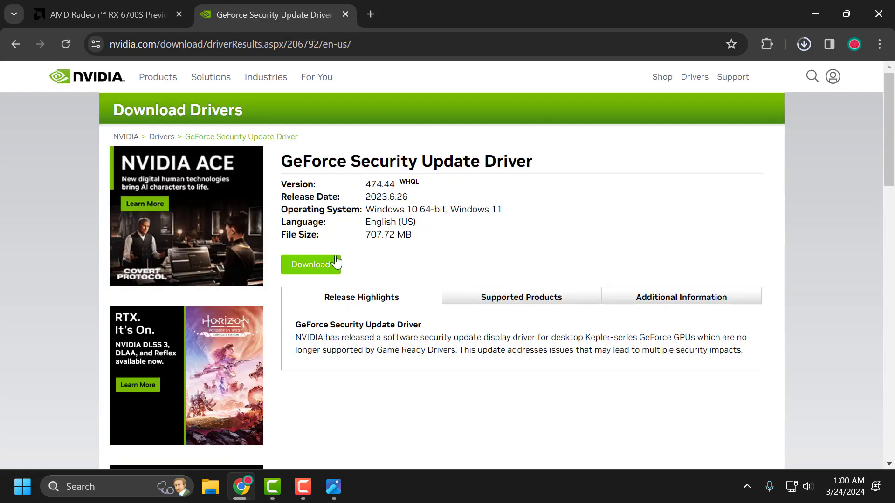
left_click(336, 262)
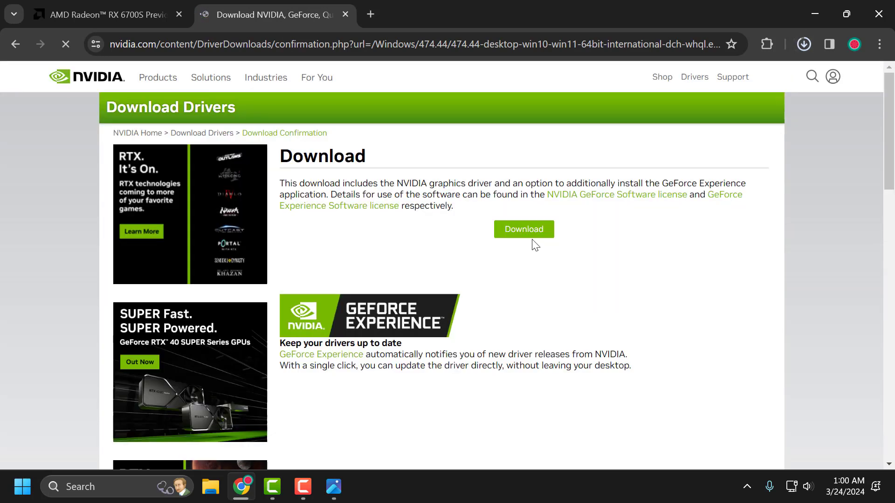
left_click(519, 237)
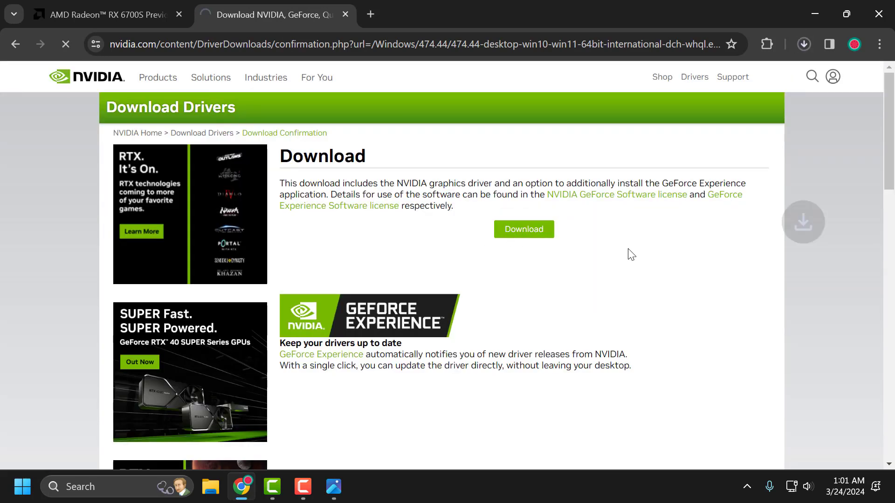
left_click(801, 46)
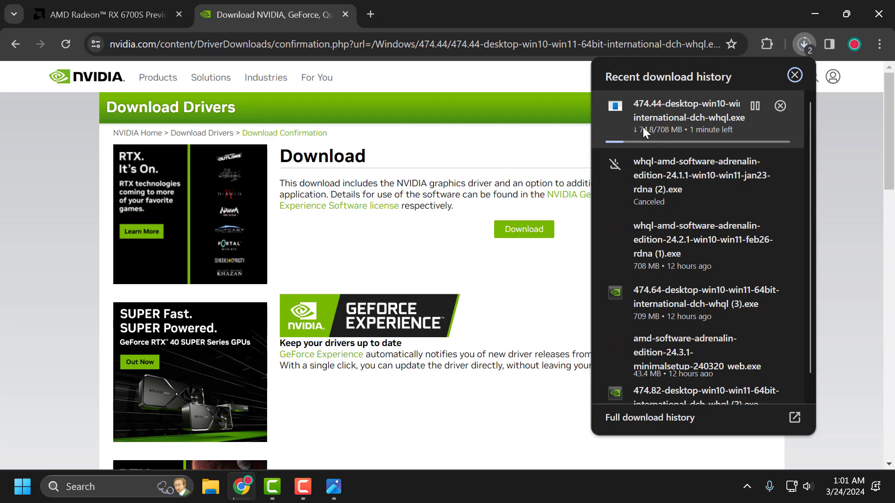
left_click(804, 44)
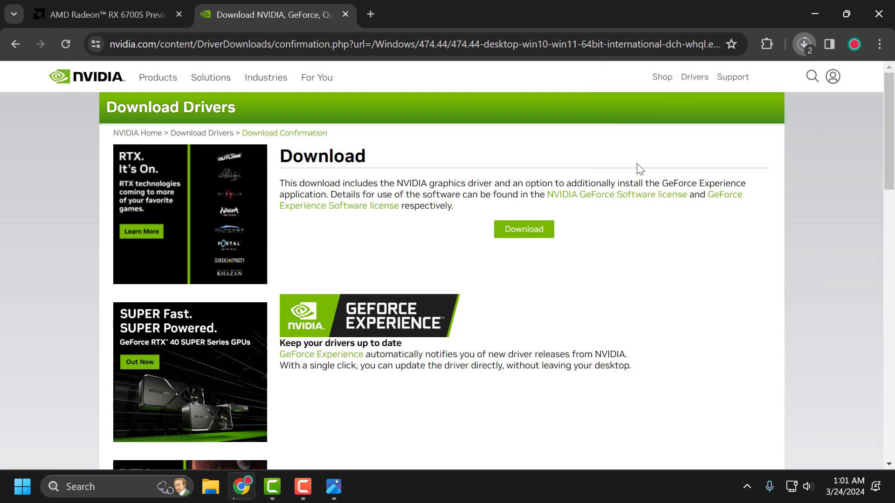